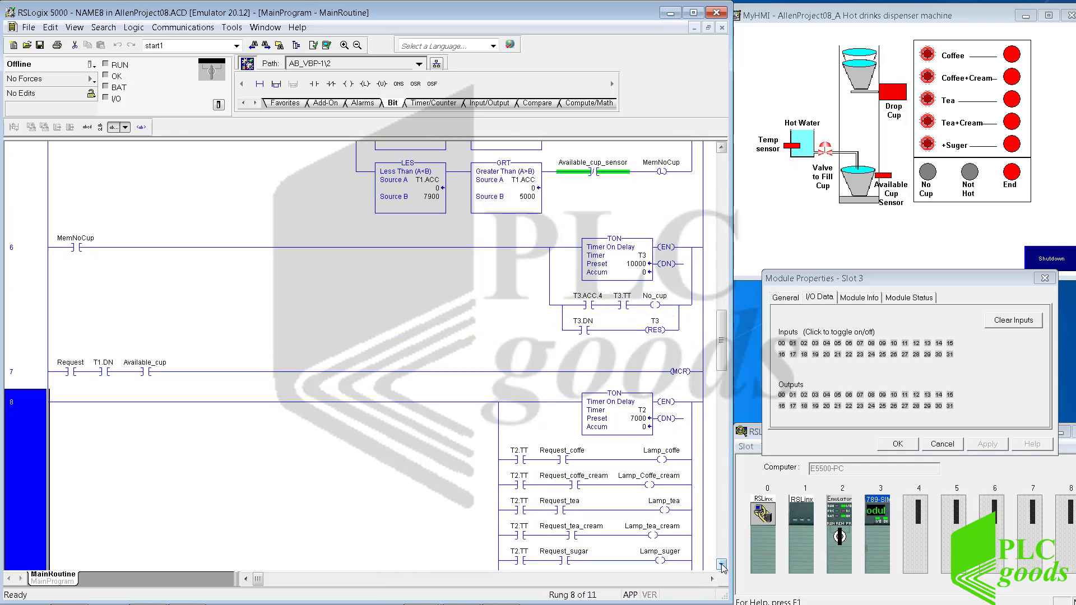
# Download the offline project NAME8 to the emulated controller at path AB_VBP-1\2.
pyautogui.scroll(-6, 723, 567)
pyautogui.scroll(-4, 723, 568)
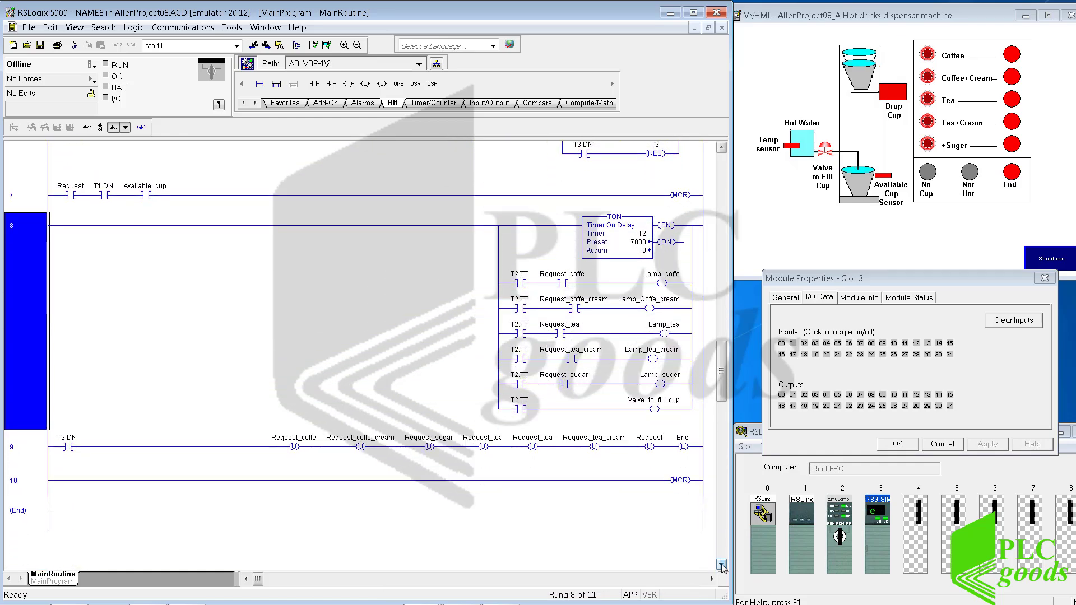
pyautogui.moveTo(721, 372); pyautogui.dragTo(714, 181)
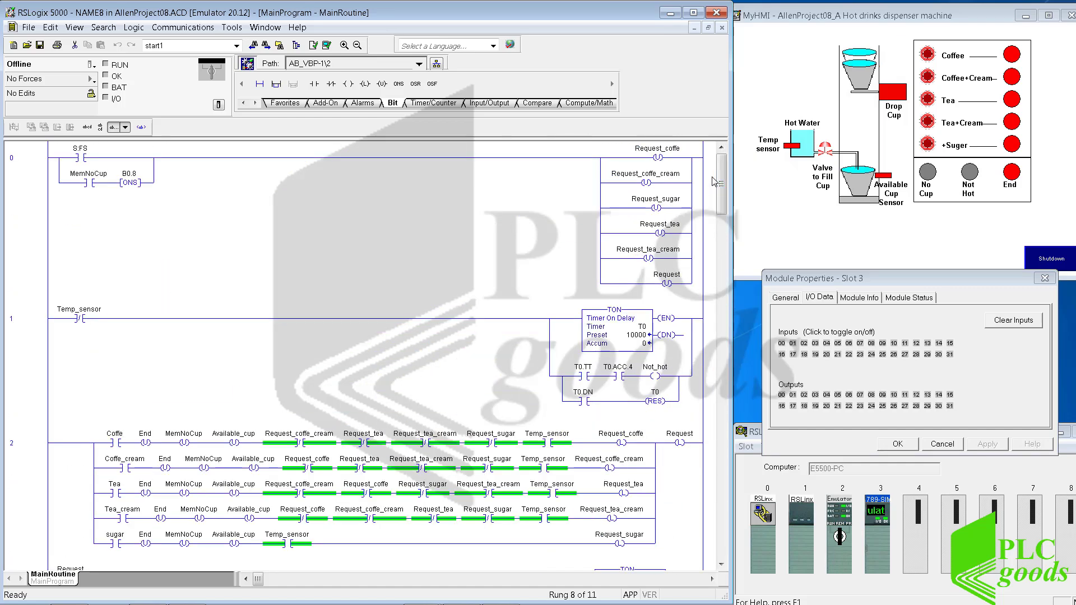
pyautogui.click(93, 65)
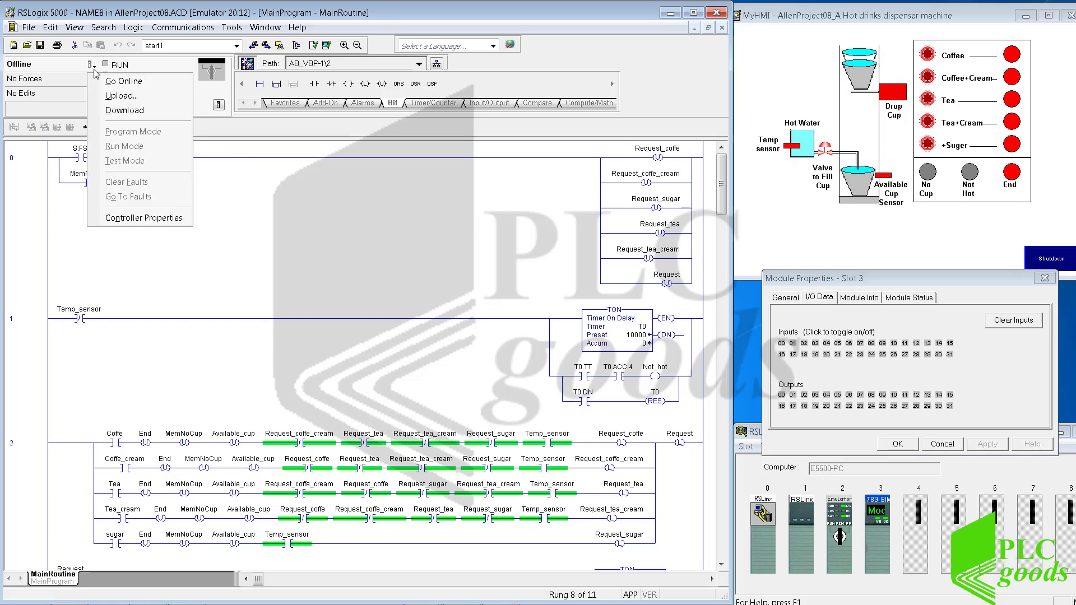
pyautogui.click(113, 106)
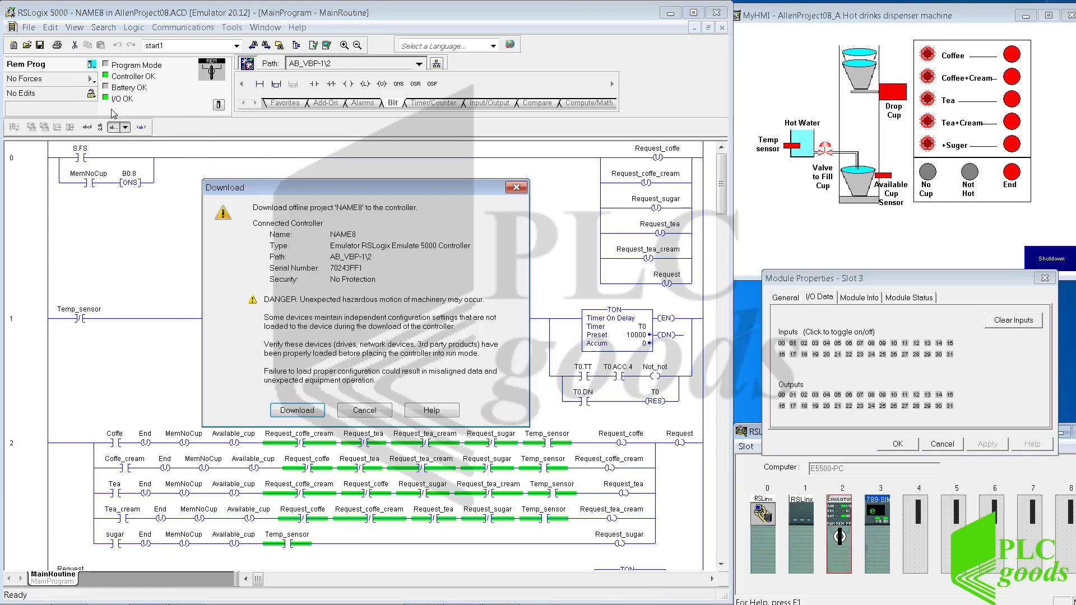
pyautogui.click(287, 411)
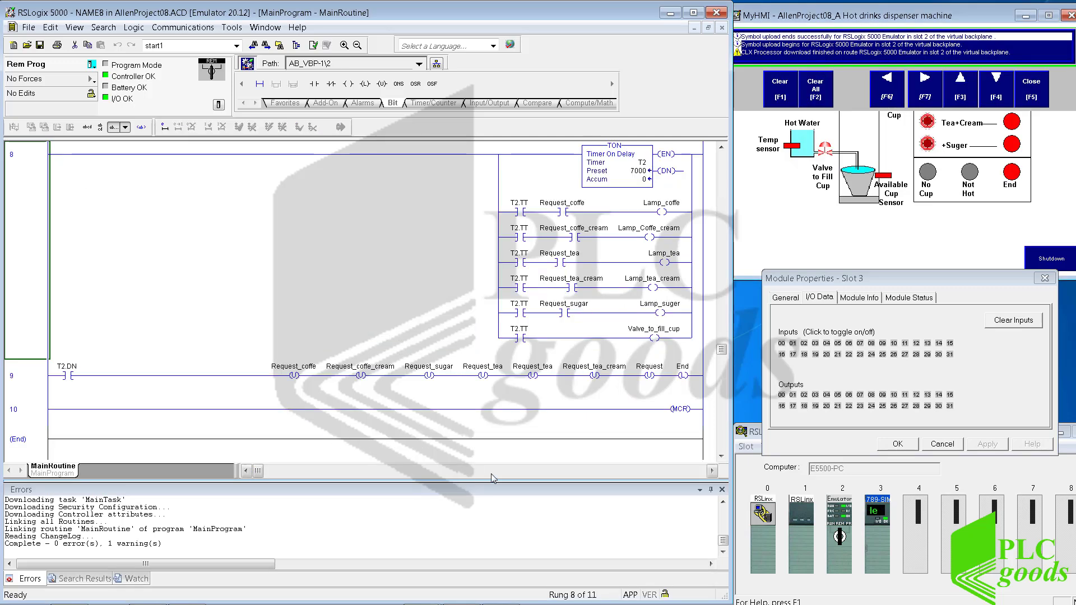
# Close the download's error output, show the first rungs of MainRoutine, and dismiss the HMI alarm banner.
pyautogui.click(722, 489)
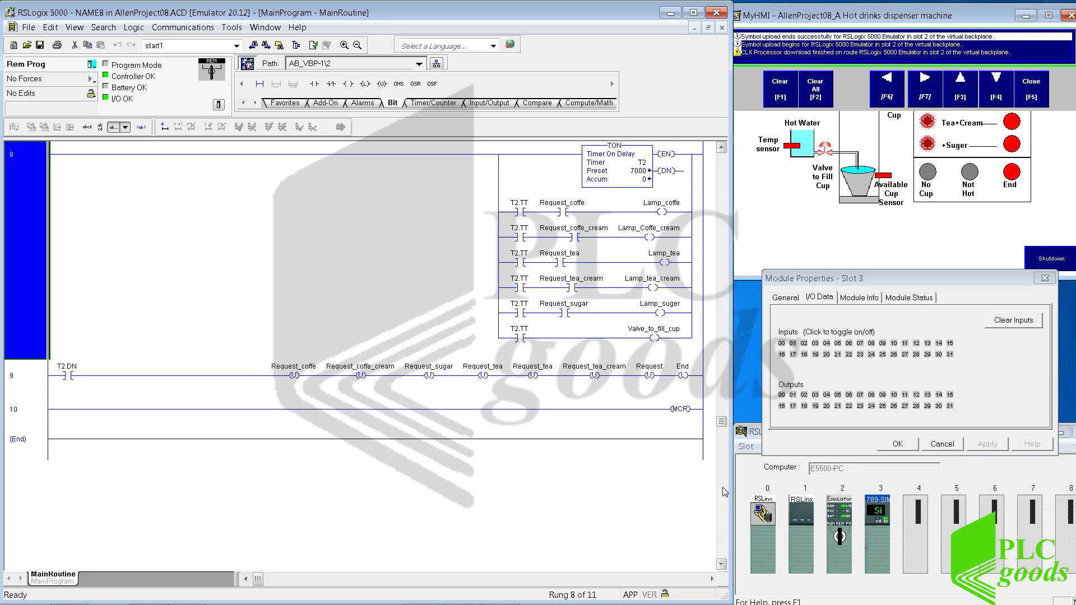
pyautogui.moveTo(722, 422); pyautogui.dragTo(722, 170)
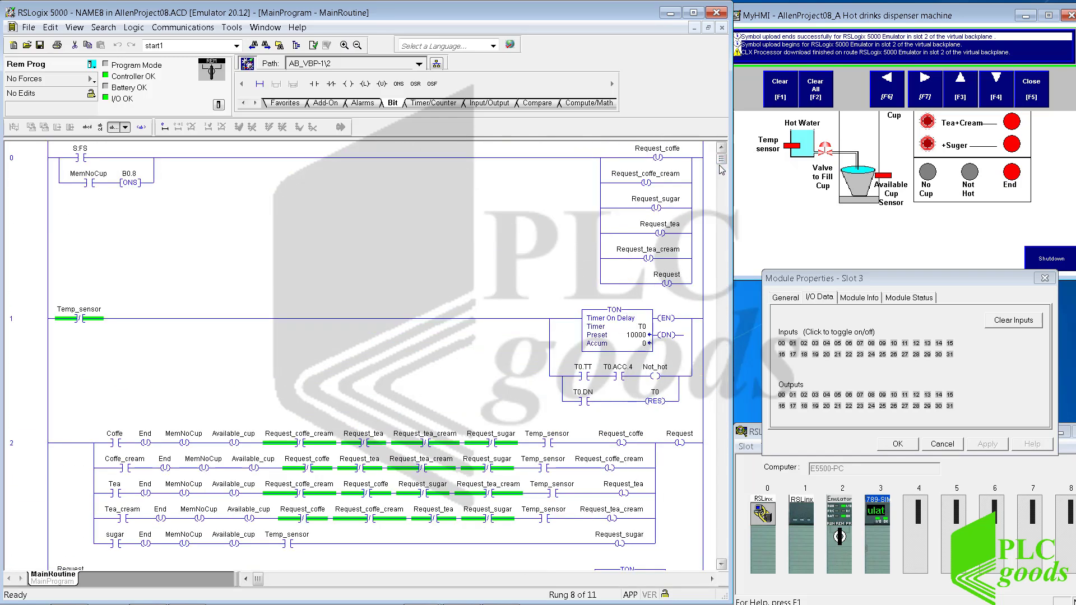
pyautogui.click(1038, 91)
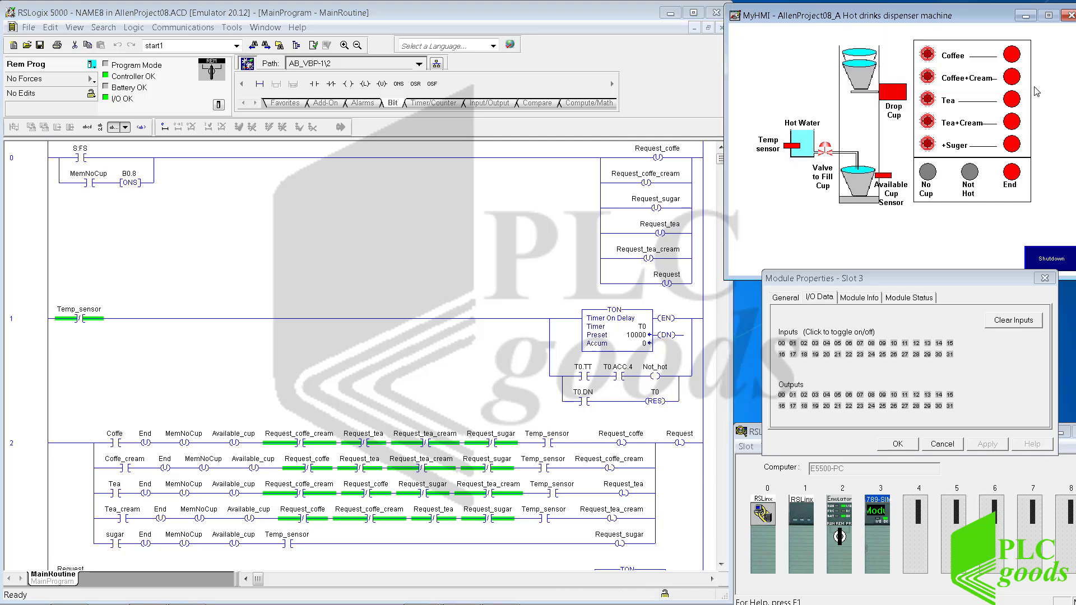
# Set the slot 2 emulator to Run and switch slot 3 input 06, the temperature sensor, on, off and on again.
pyautogui.rightClick(843, 510)
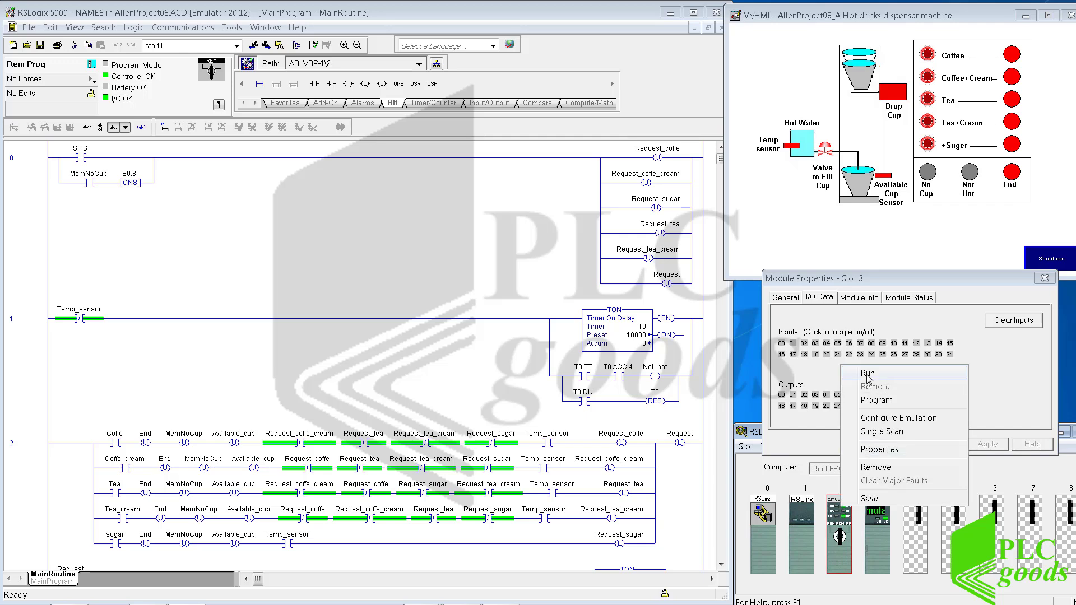
pyautogui.click(868, 373)
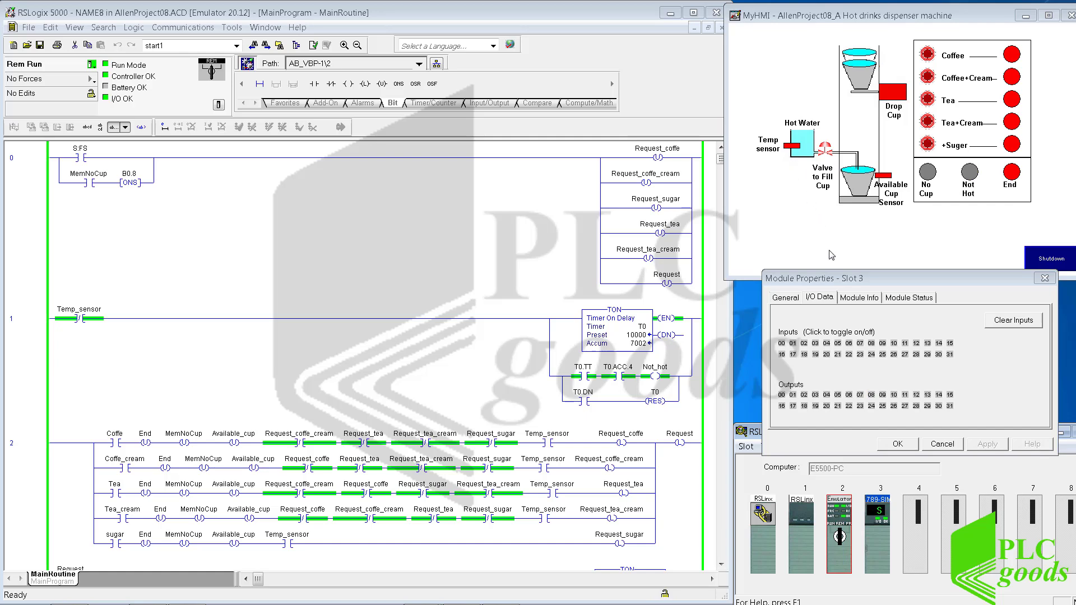
pyautogui.click(850, 344)
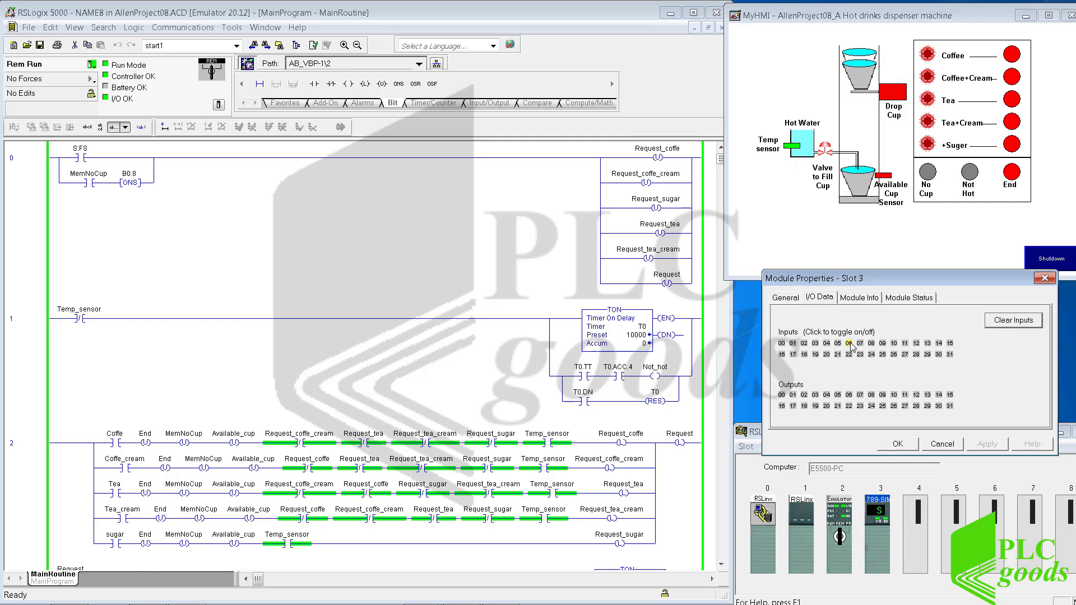
pyautogui.click(851, 344)
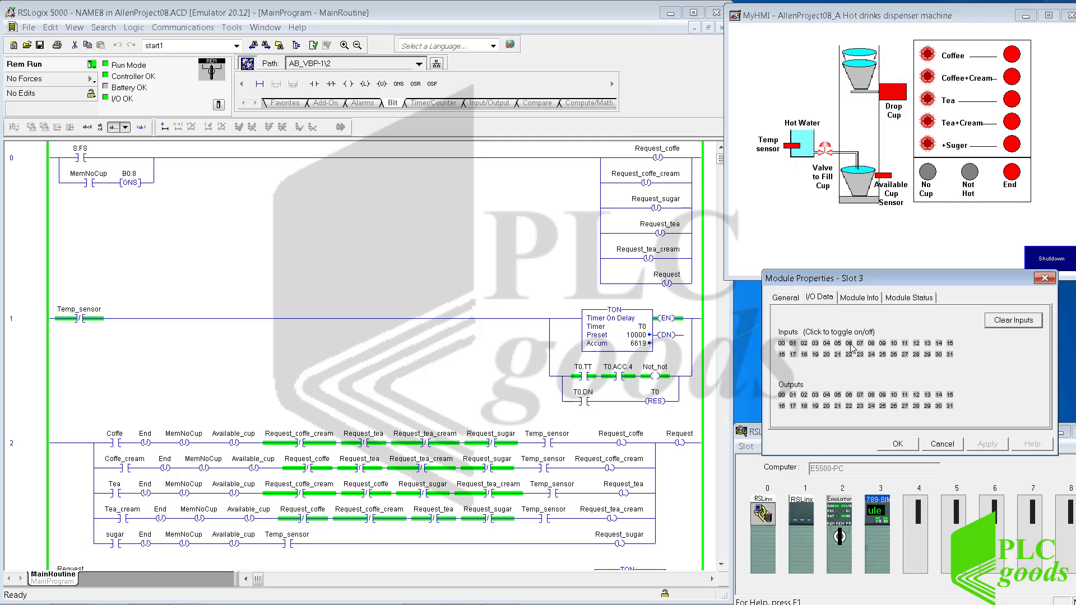
pyautogui.click(850, 343)
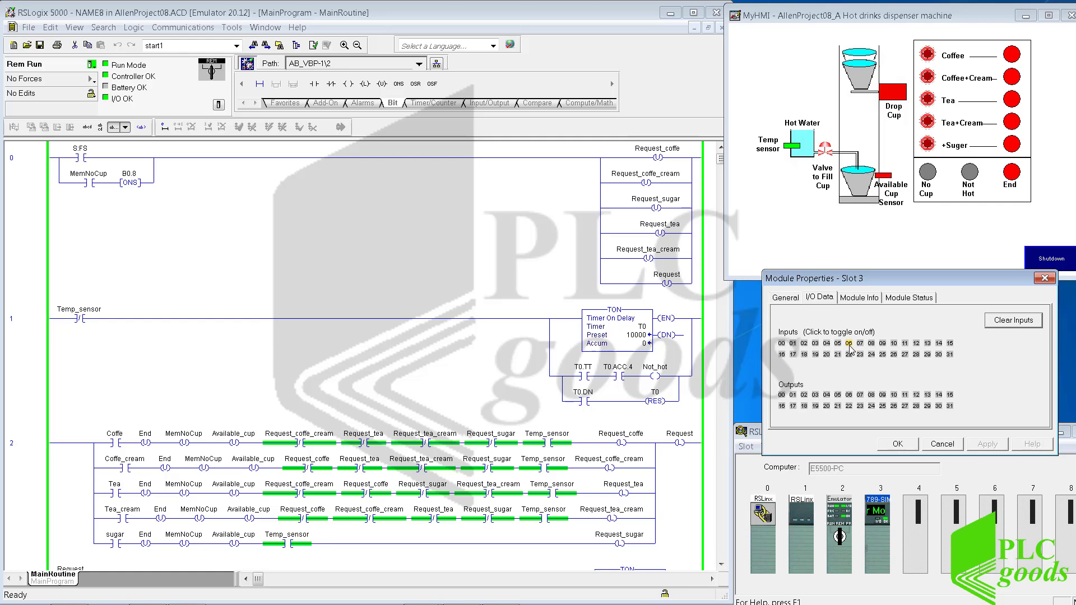
# Test the coffee request by pulsing input 00 with no cup, and again with cup sensor input 05 switched on and back off.
pyautogui.click(782, 344)
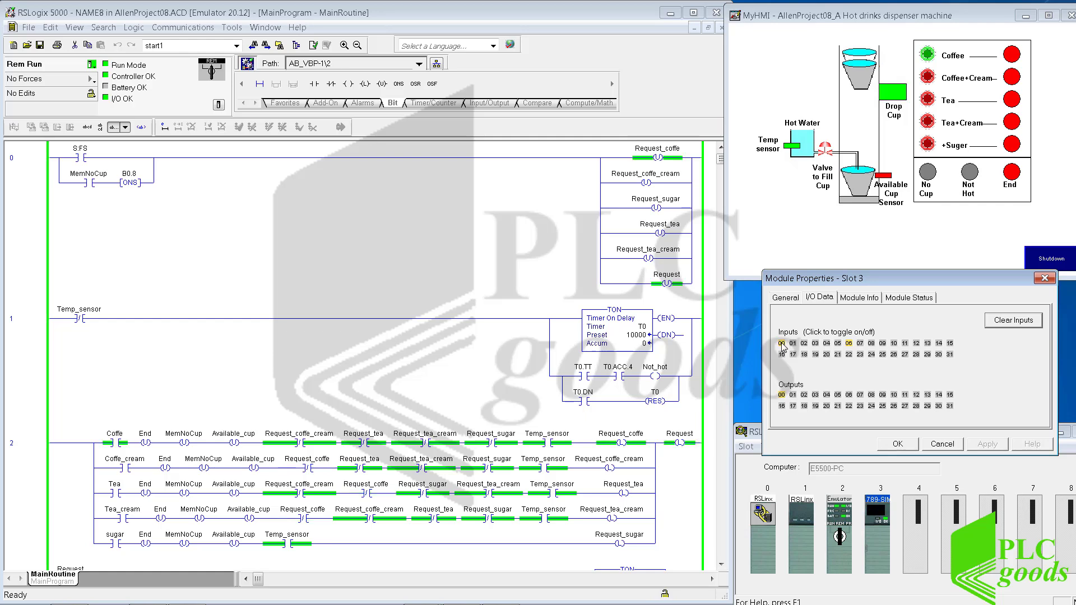
pyautogui.click(782, 344)
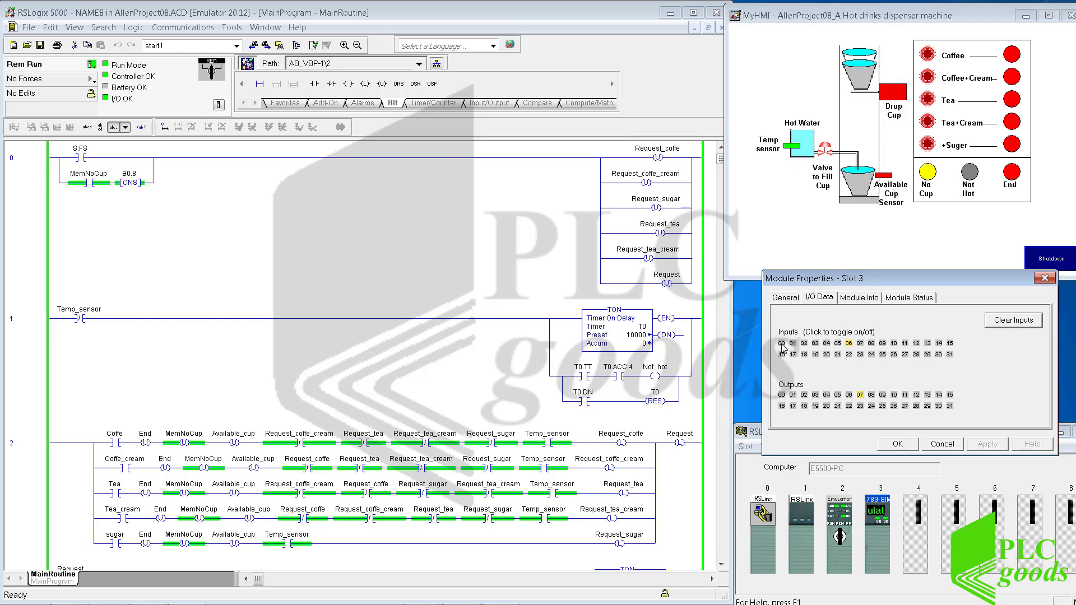
pyautogui.click(782, 343)
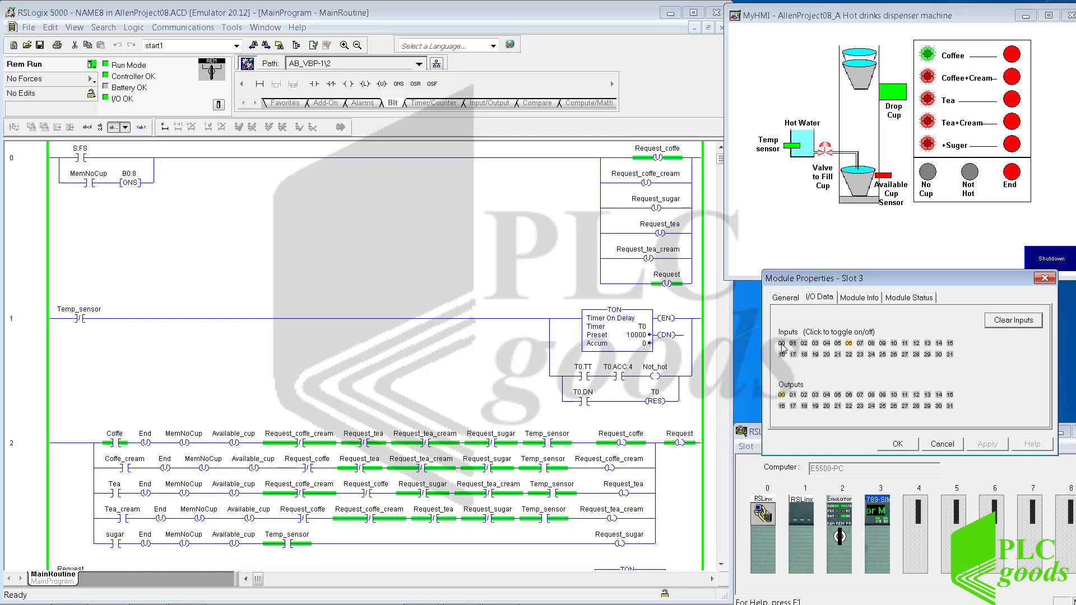
pyautogui.click(782, 344)
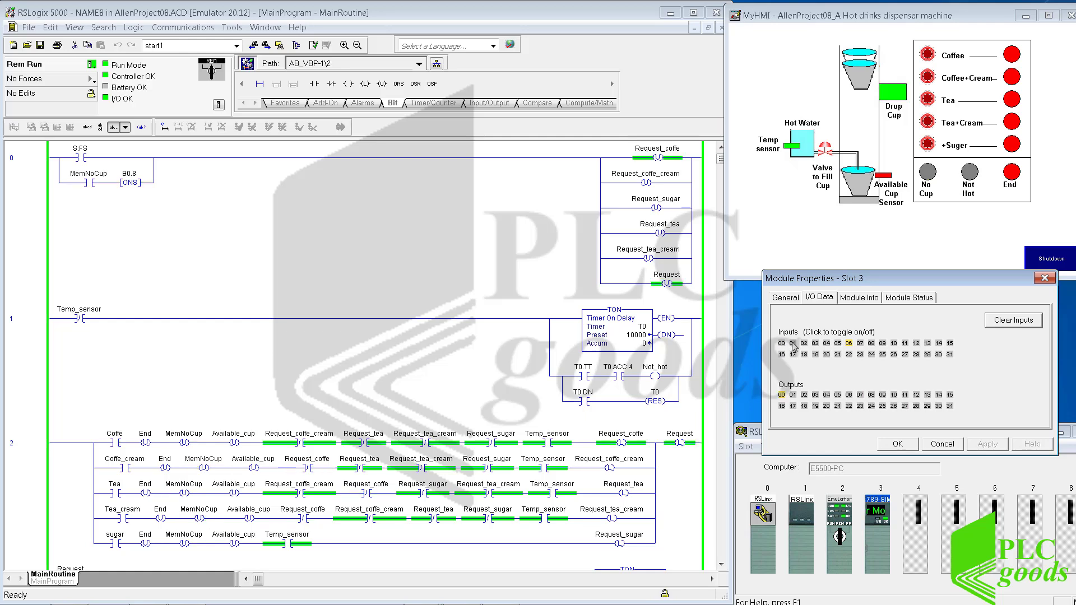
pyautogui.click(838, 344)
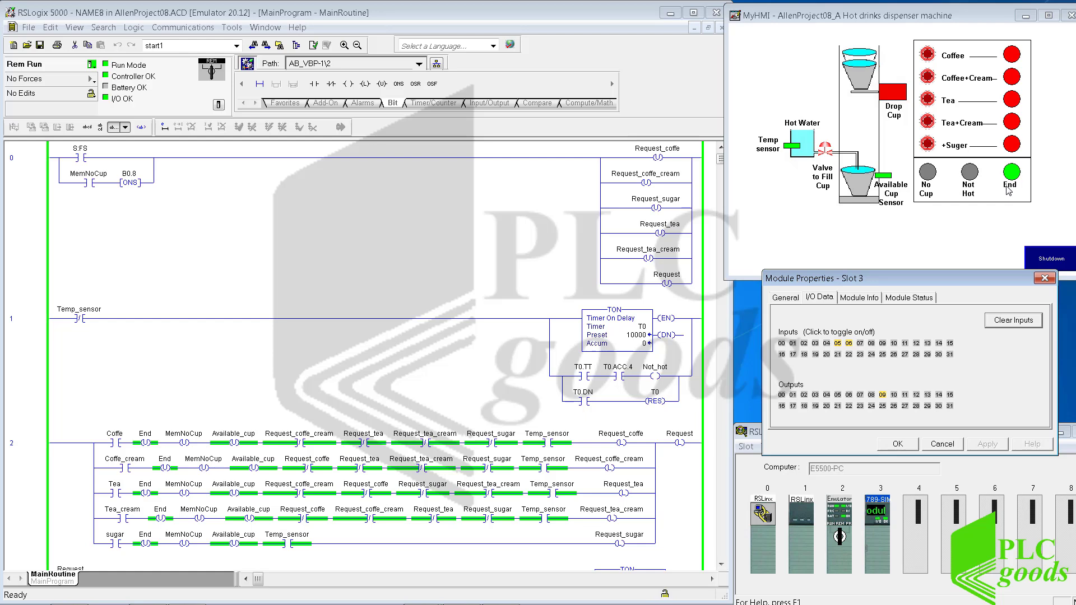
pyautogui.click(838, 344)
# Test the tea request by pulsing input 02 with no cup, and again with cup sensor input 05 switched on and back off.
pyautogui.click(805, 344)
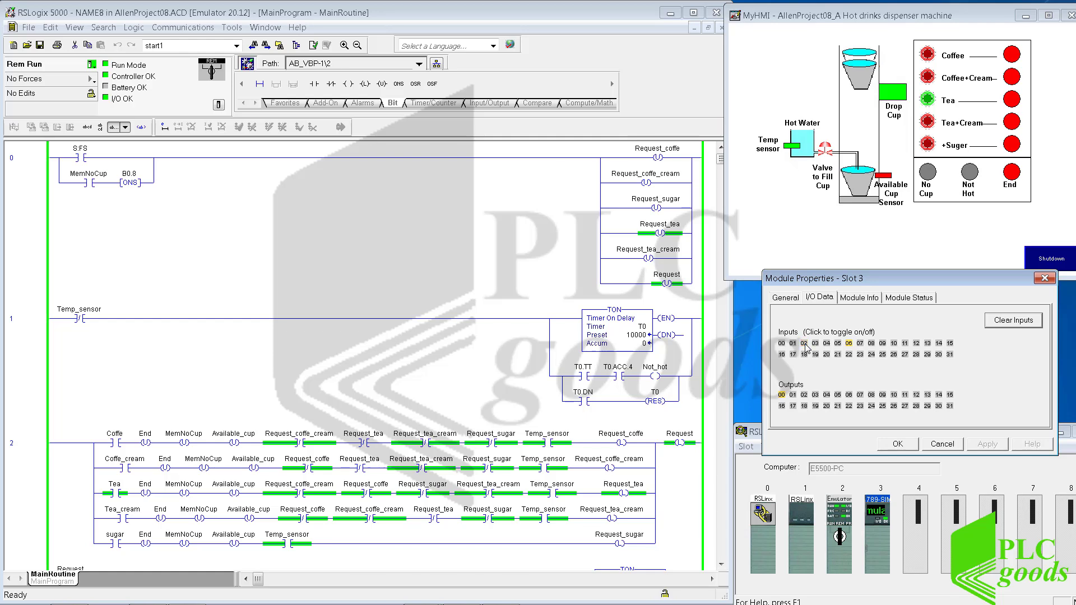
pyautogui.click(805, 344)
pyautogui.click(783, 344)
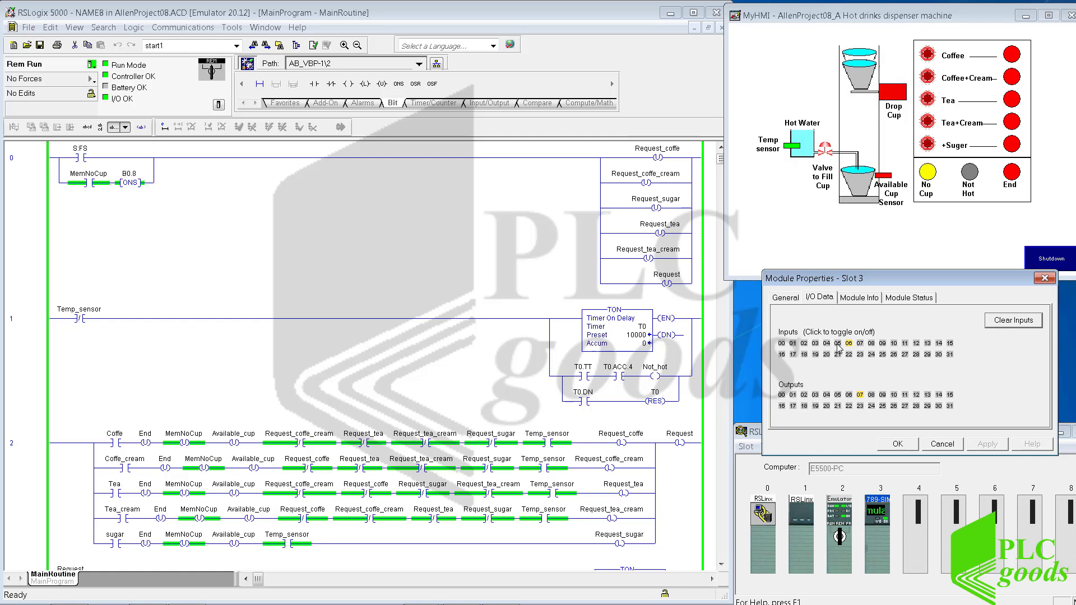
pyautogui.click(804, 344)
pyautogui.click(804, 344)
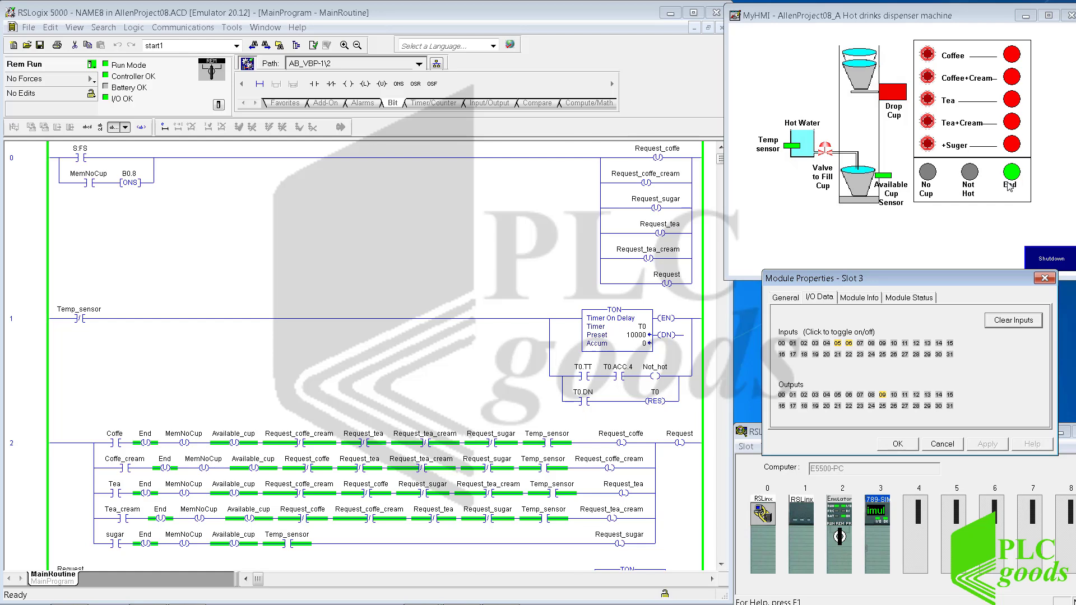
pyautogui.click(838, 343)
pyautogui.click(839, 344)
# Simulate a coffee request on input 00 with cup sensor input 05 while monitoring rungs 6 to 9.
pyautogui.click(719, 299)
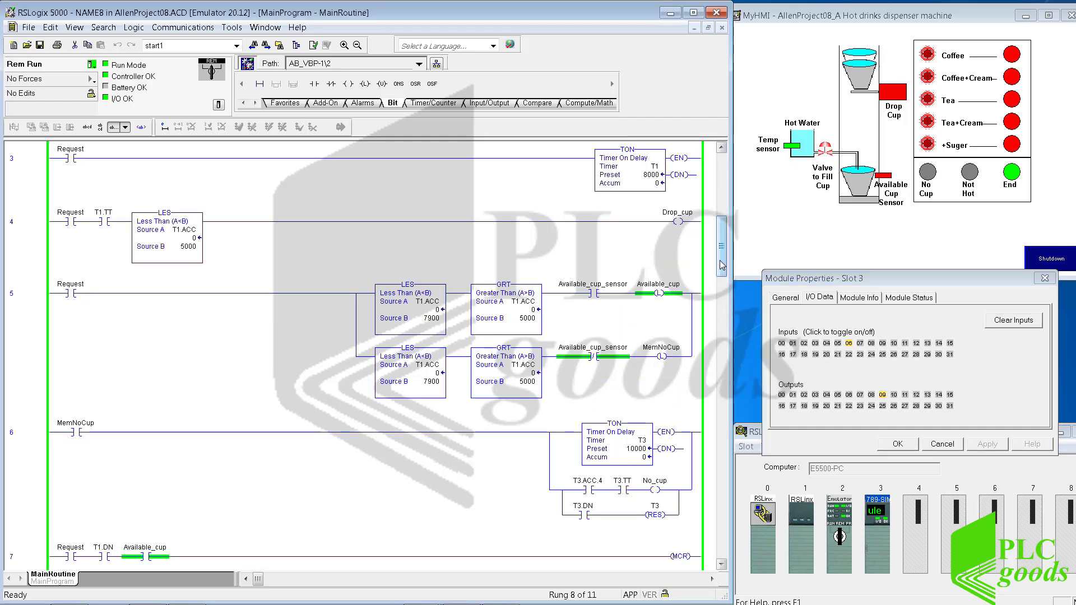
pyautogui.moveTo(722, 263); pyautogui.dragTo(713, 399)
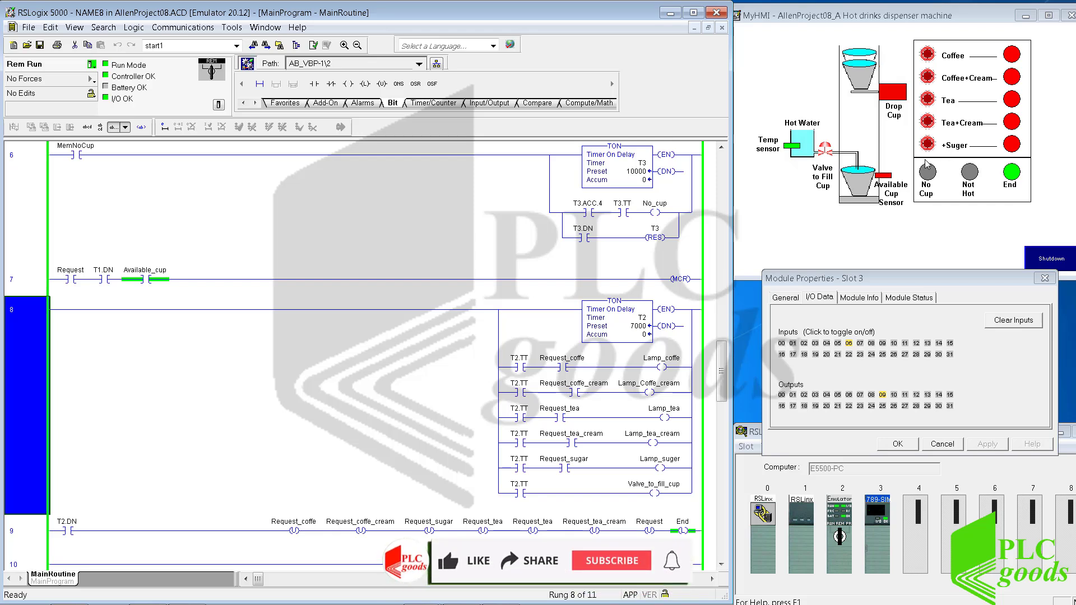
pyautogui.click(792, 343)
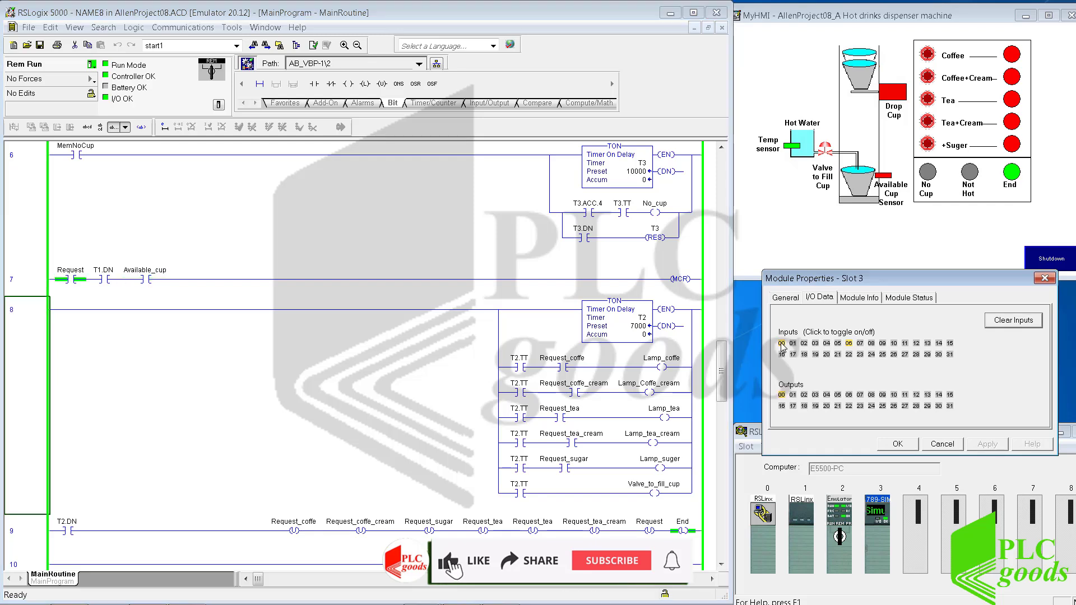
pyautogui.click(834, 343)
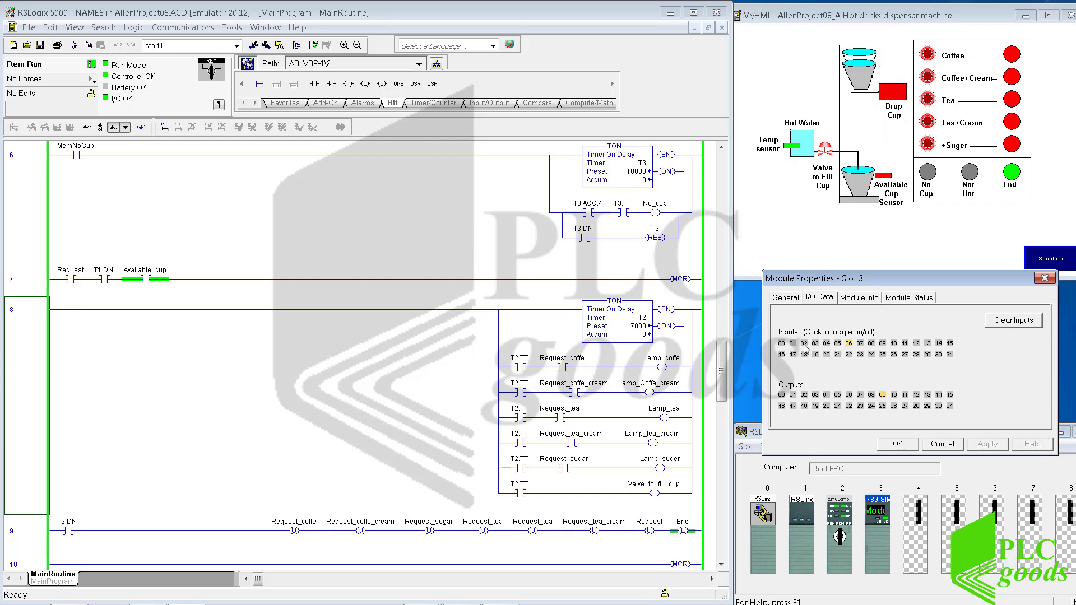
# Test tea on input 02 with no cup, and tea with cream on input 03 with cup sensor input 05 pulsed.
pyautogui.click(815, 344)
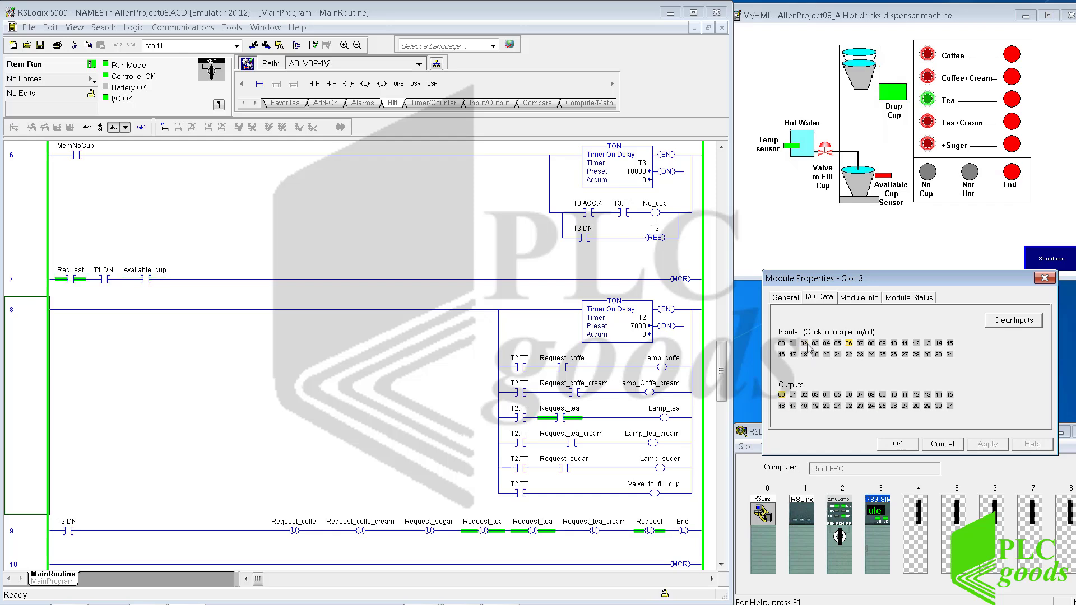
pyautogui.click(838, 344)
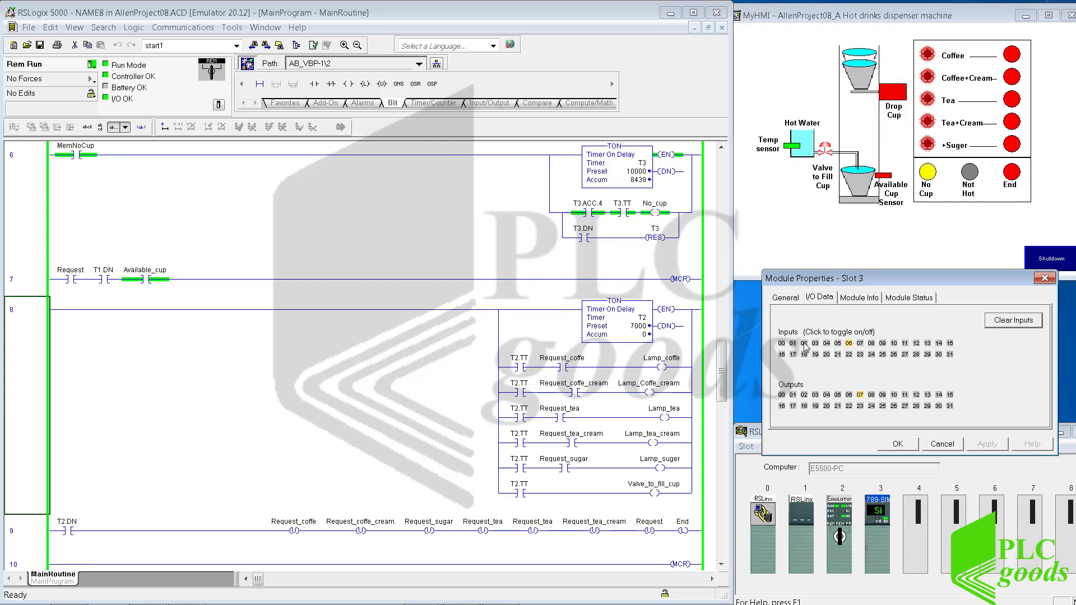
pyautogui.click(815, 343)
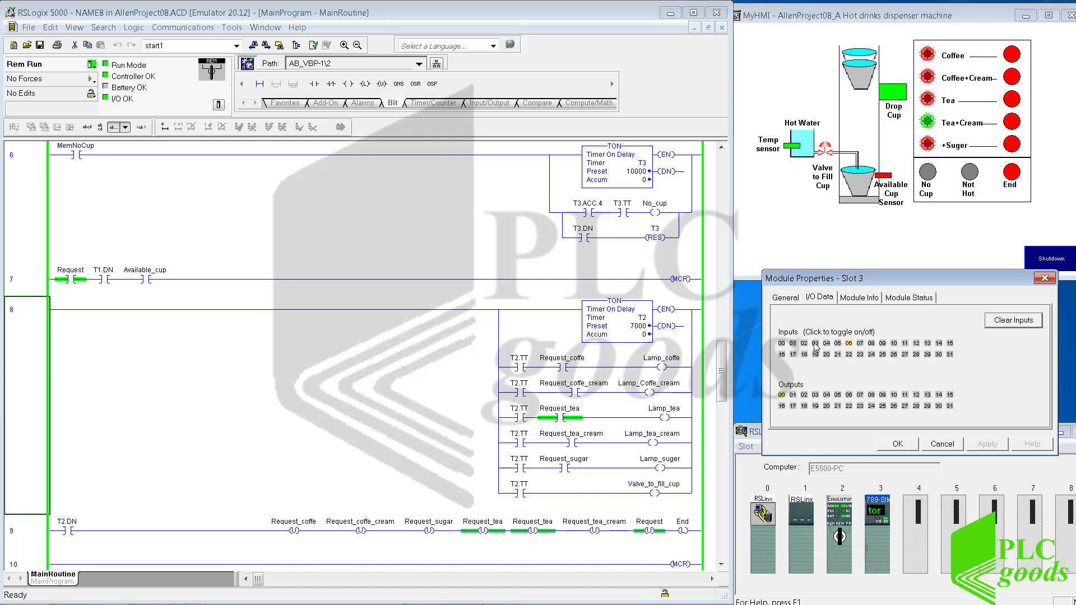
pyautogui.click(838, 344)
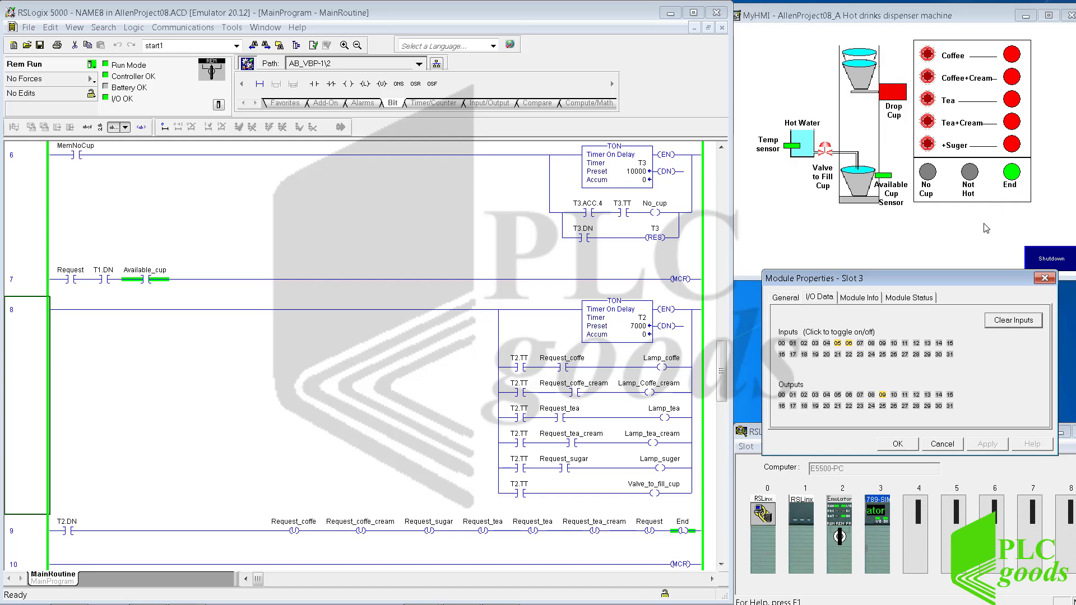
pyautogui.click(839, 344)
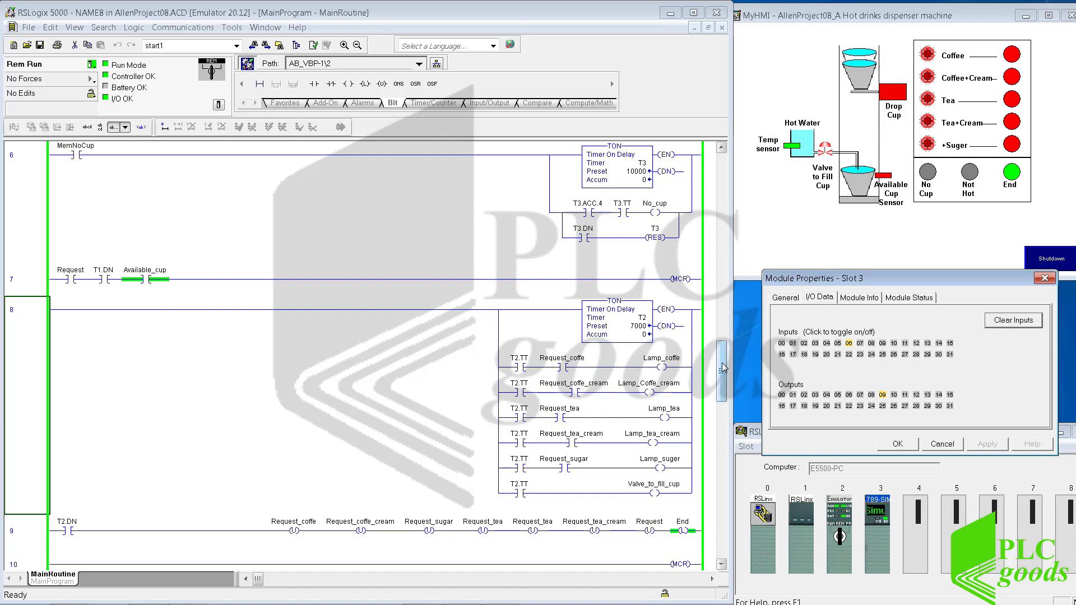
pyautogui.click(723, 148)
pyautogui.moveTo(723, 148); pyautogui.dragTo(723, 148)
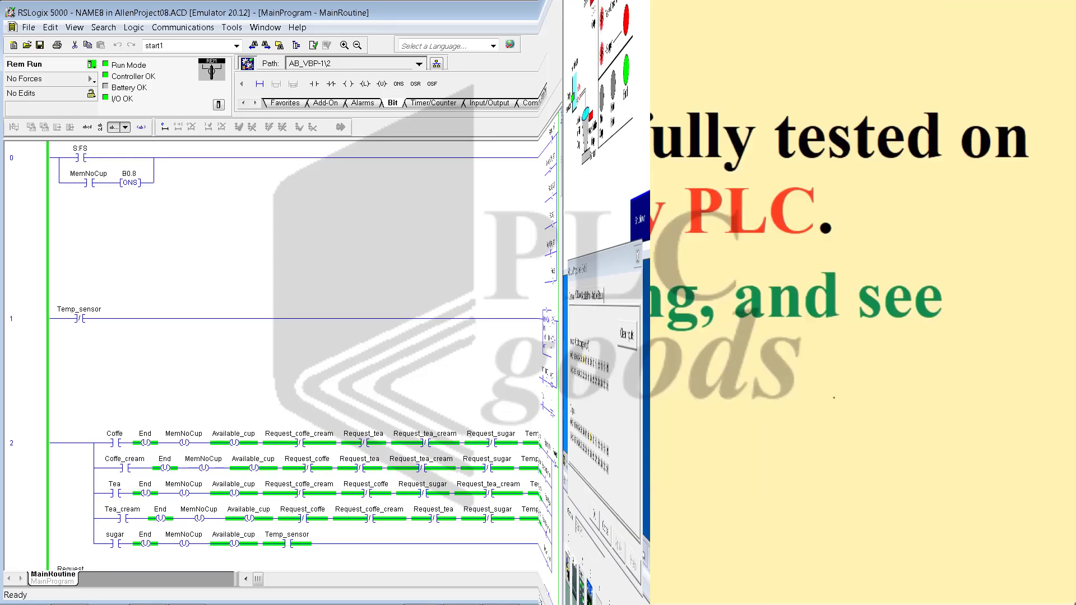